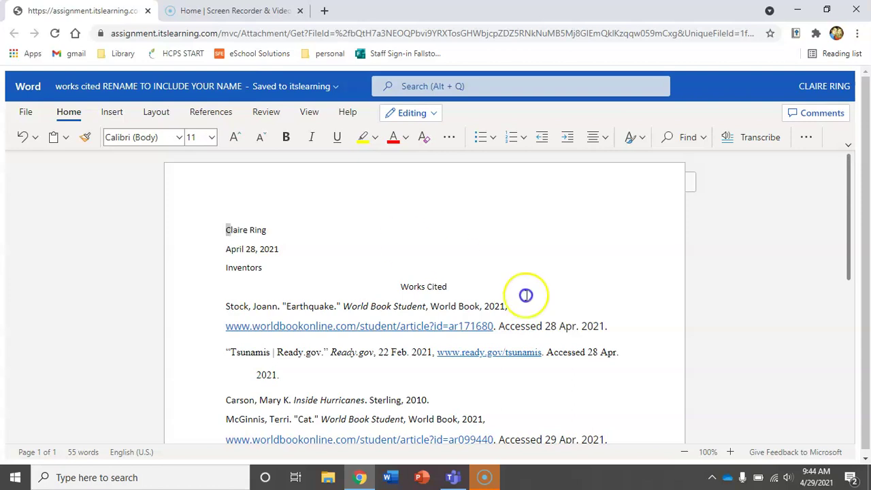
Step: Set all of the document's text to Times New Roman, size 12
scroll(463, 309, "up", 5)
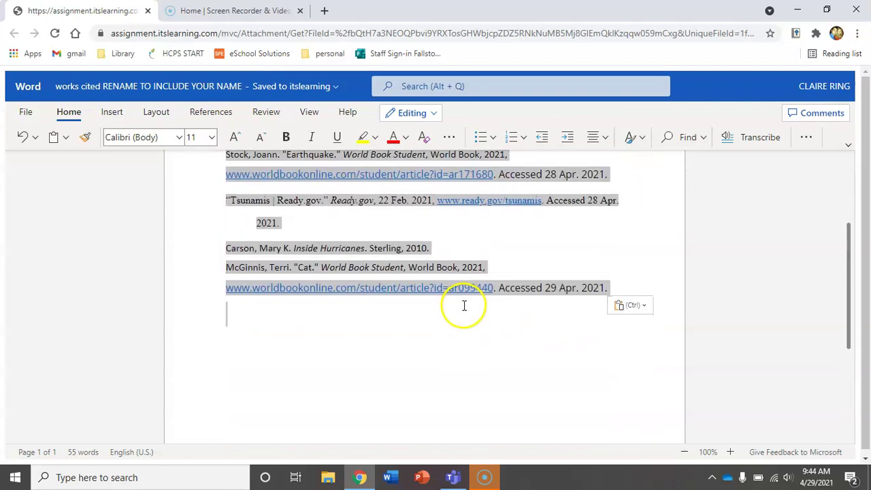
key("ctrl+Home")
left_click_drag(225, 229, 594, 425)
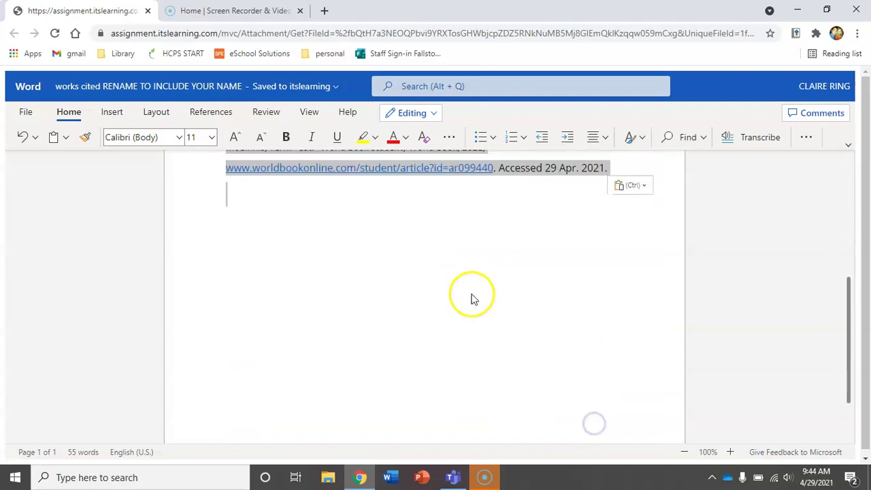
left_click(177, 139)
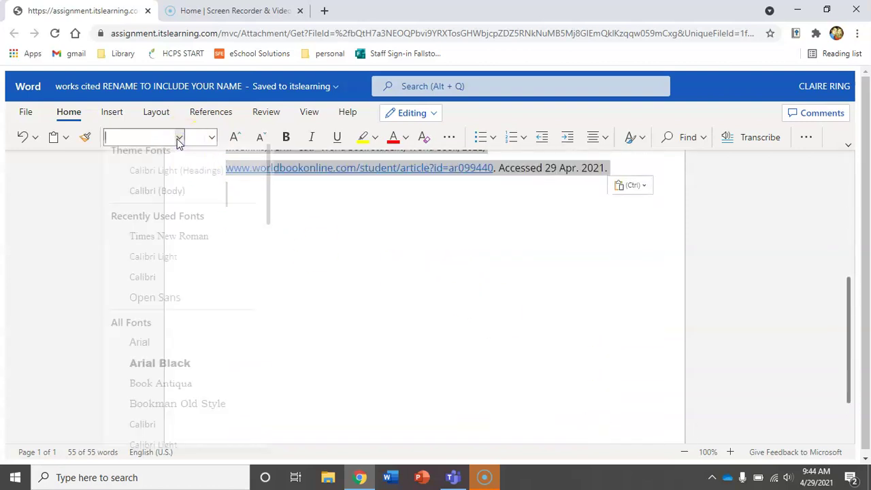
left_click(196, 243)
left_click(212, 139)
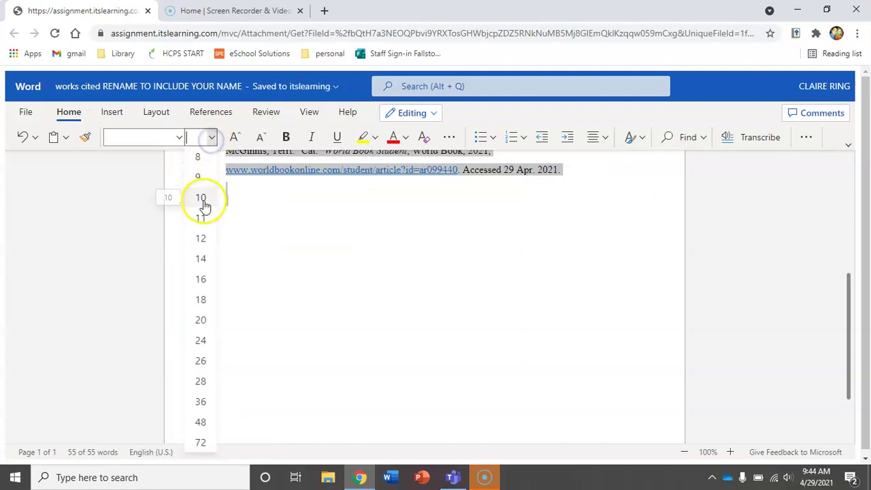
left_click(204, 235)
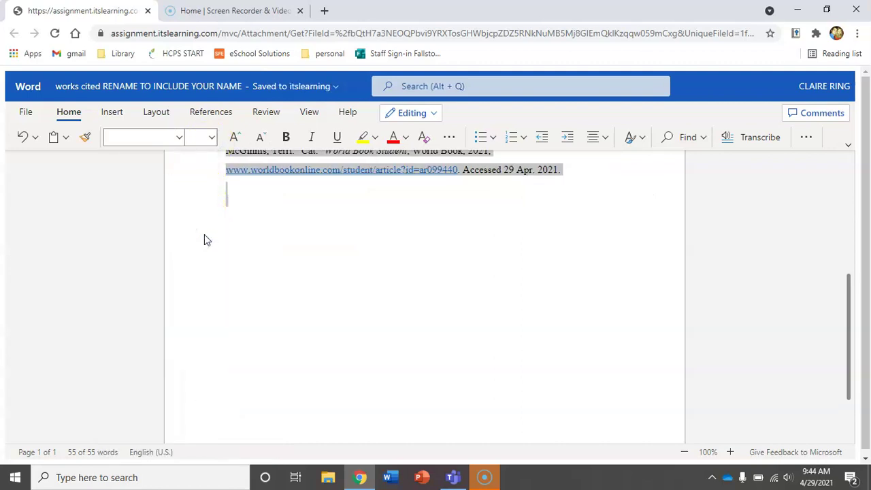
scroll(204, 234, "up", 5)
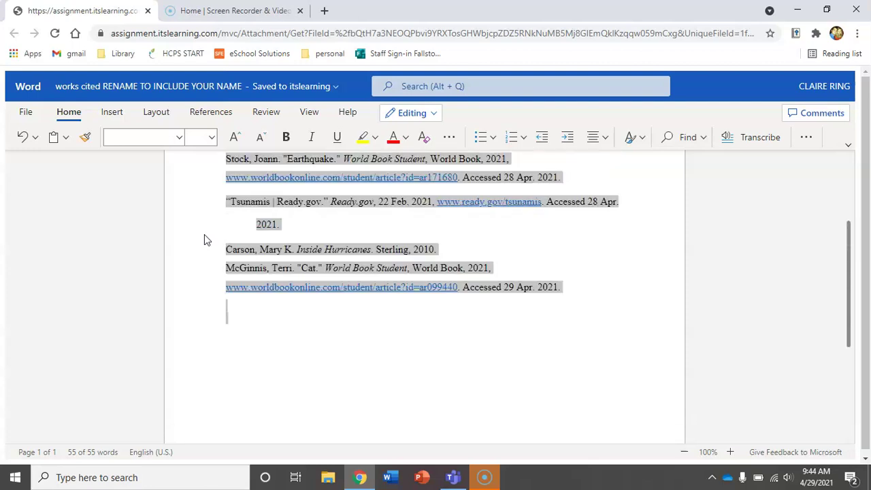
left_click(292, 225)
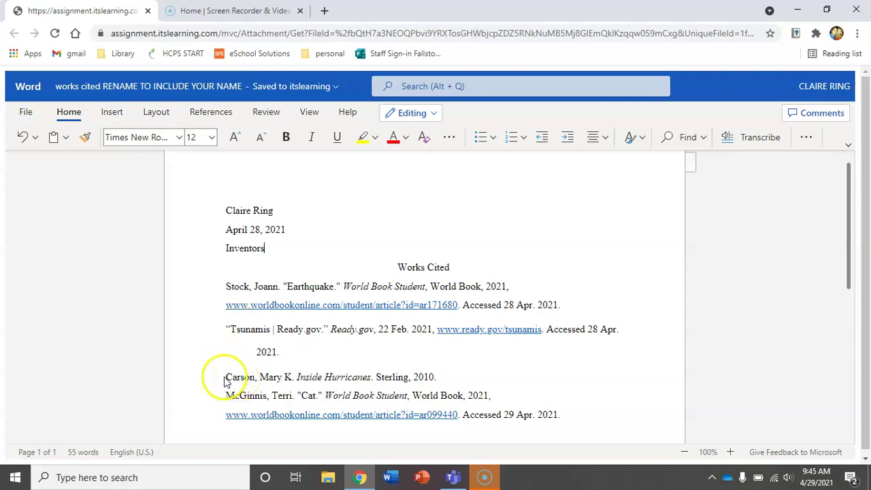
Step: Move the "Inside Hurricanes" citation to the start of the list, directly above the "Earthquake" citation
left_click(176, 377)
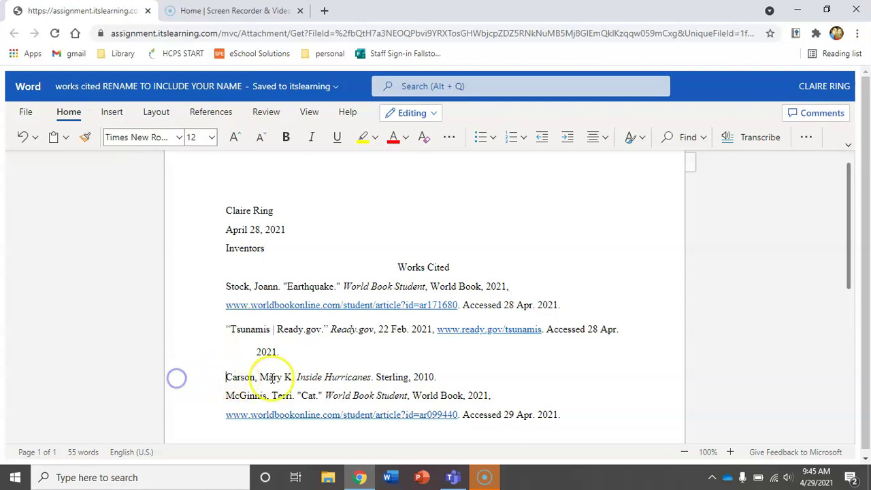
left_click_drag(450, 376, 222, 379)
key("ctrl+c")
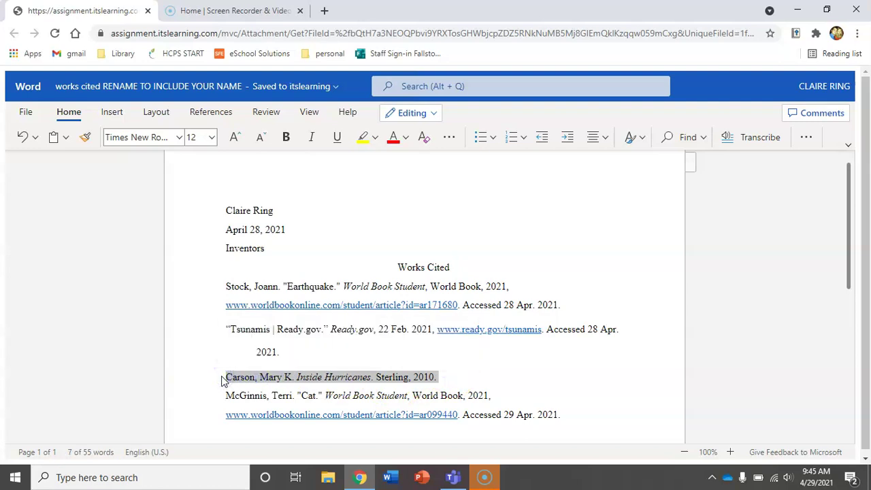
key("BackSpace")
left_click(227, 290)
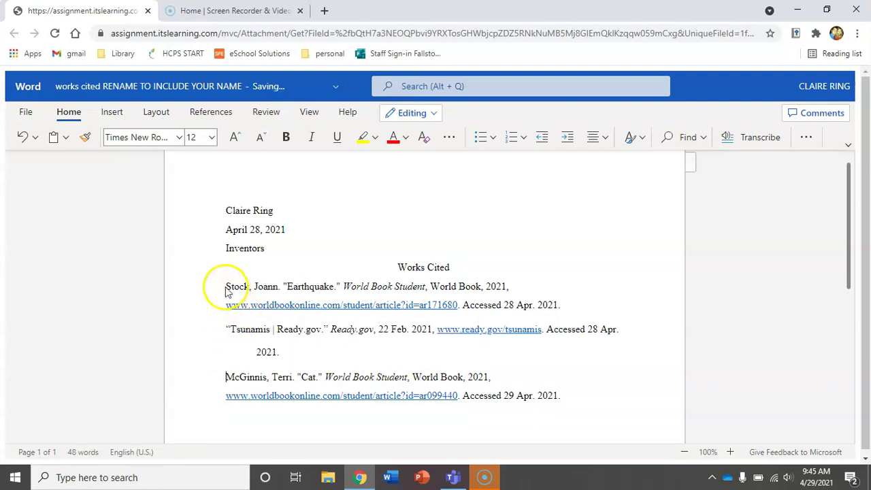
left_click(227, 286)
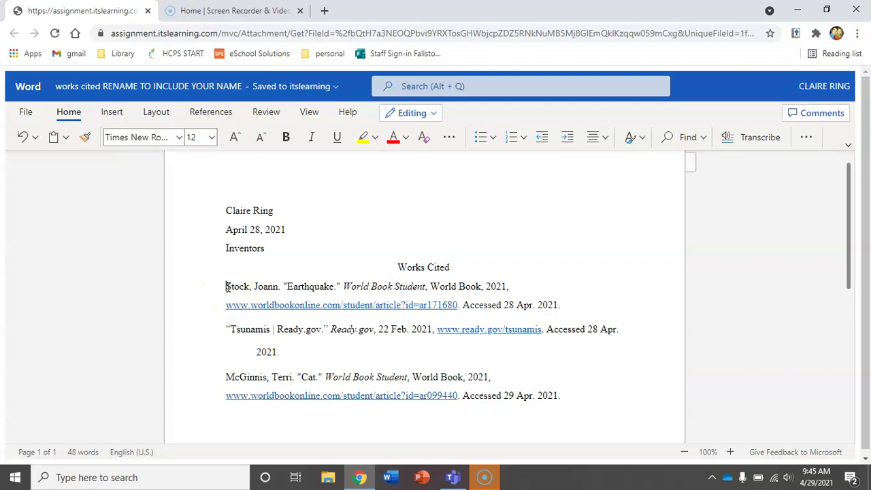
key("ctrl+v")
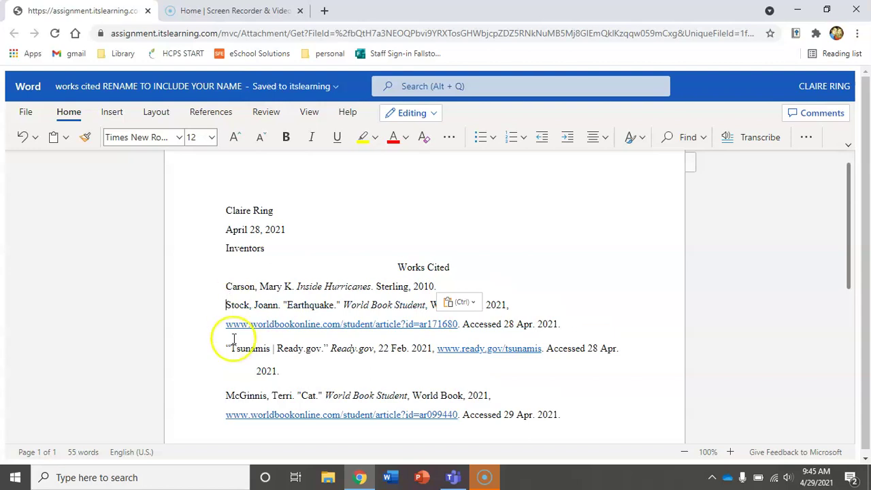
Step: Move the two-line "Cat" citation so it sits between the "Inside Hurricanes" and "Earthquake" citations
left_click(226, 395)
left_click_drag(227, 395, 474, 415)
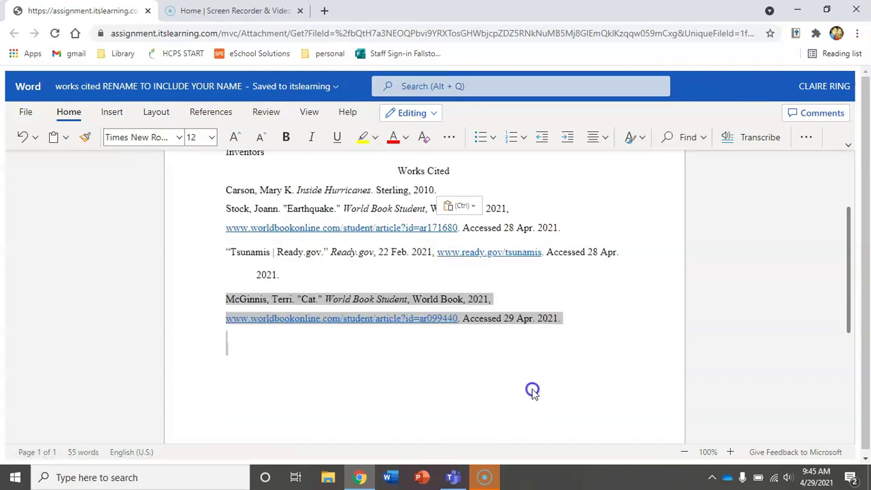
key("ctrl+x")
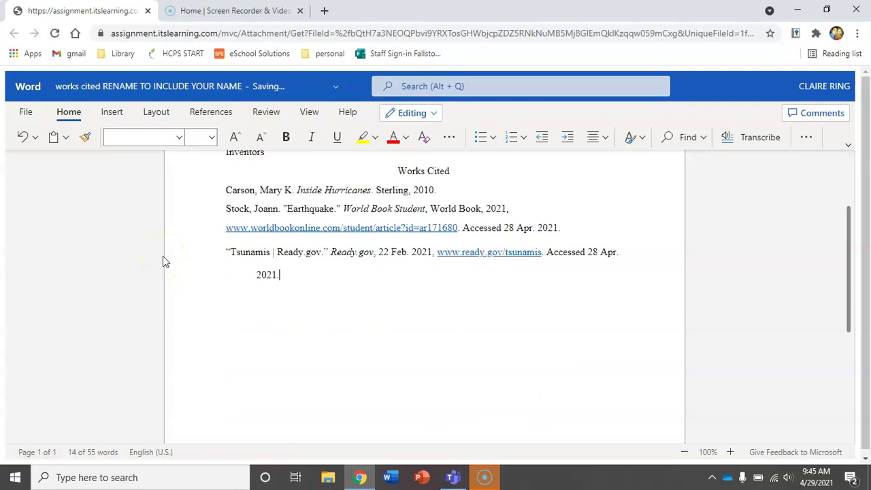
left_click(227, 209)
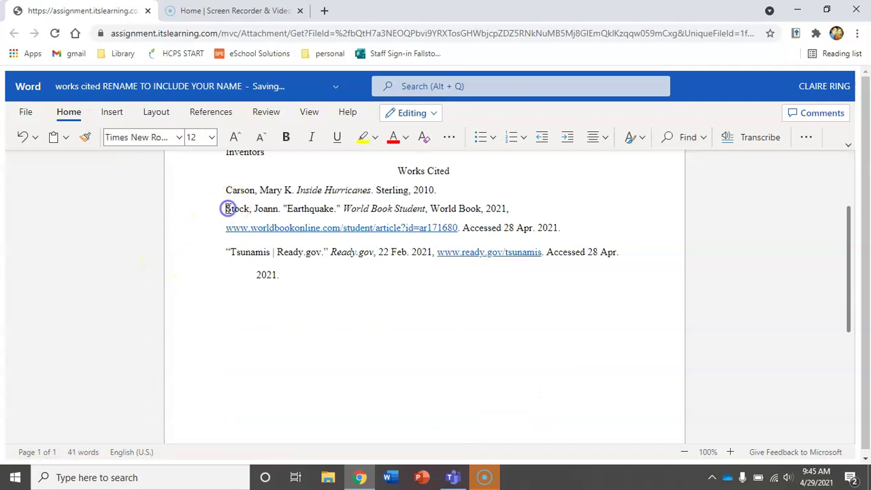
key("ctrl+v")
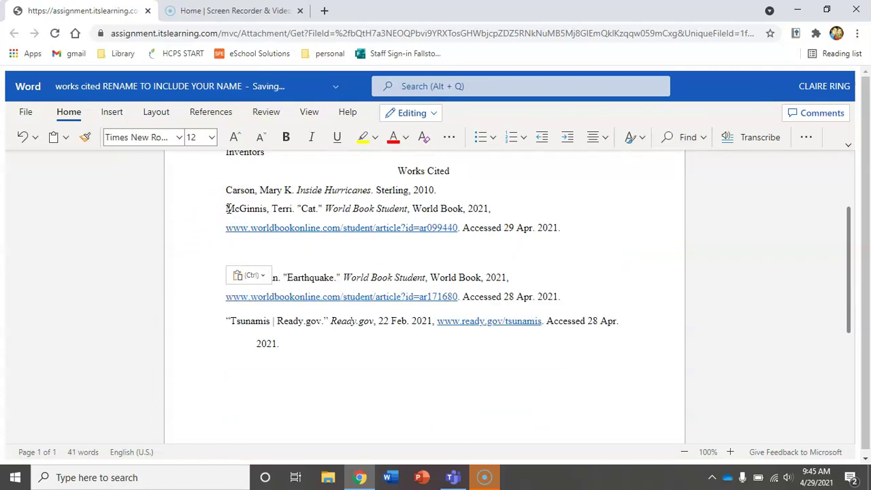
scroll(228, 209, "down", 2)
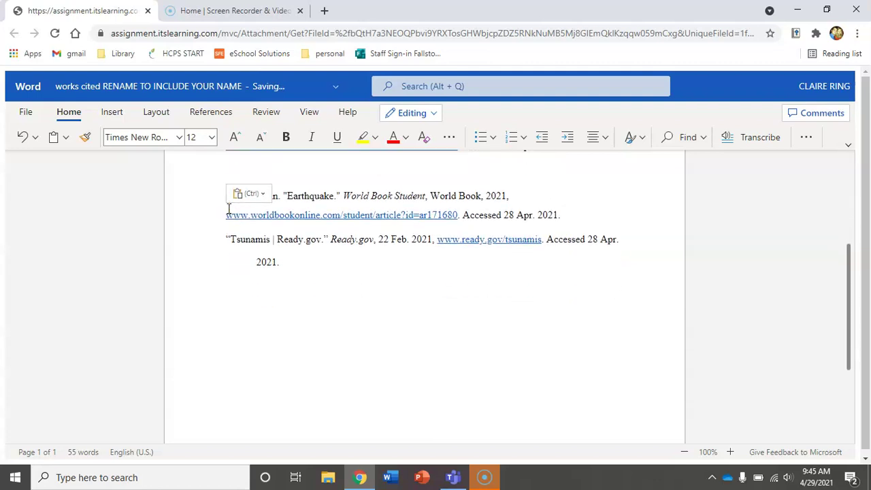
scroll(229, 209, "up", 3)
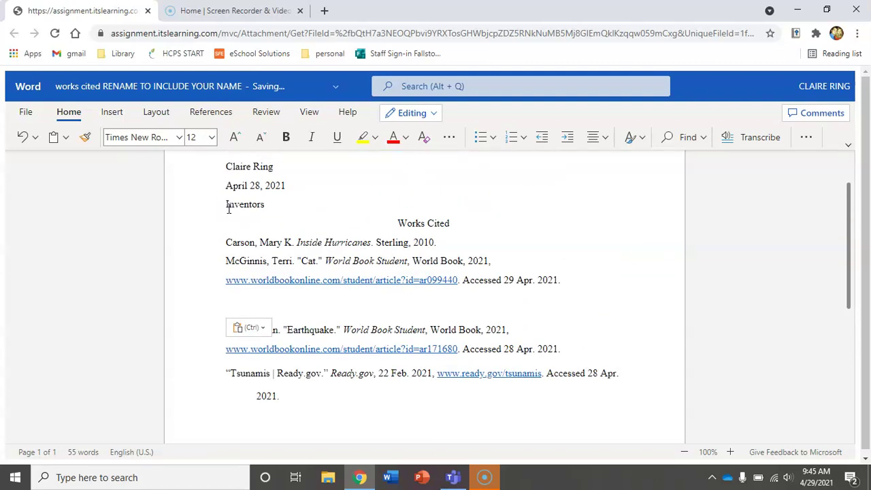
Step: Delete the blank line between the "Cat" and "Earthquake" citations
left_click(307, 300)
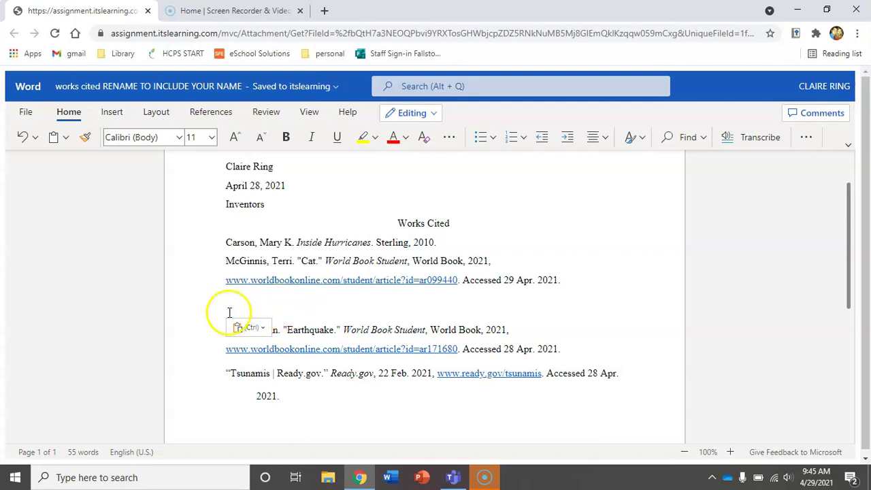
left_click(270, 307)
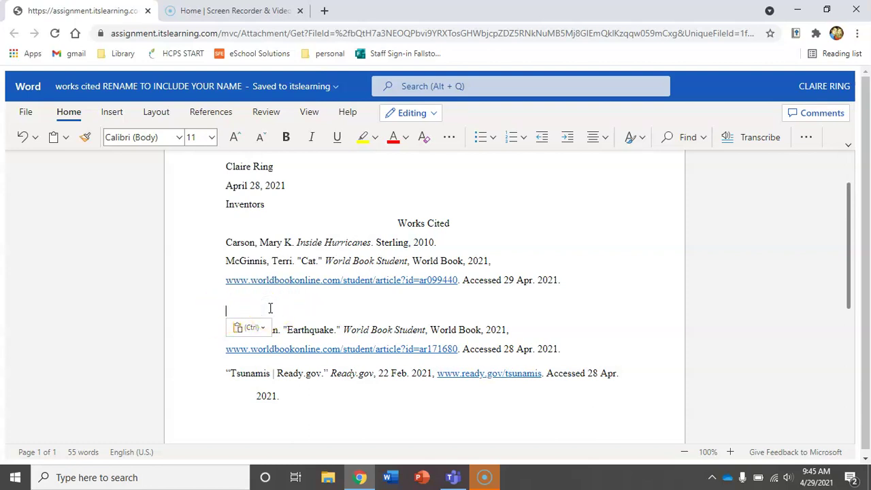
key("BackSpace")
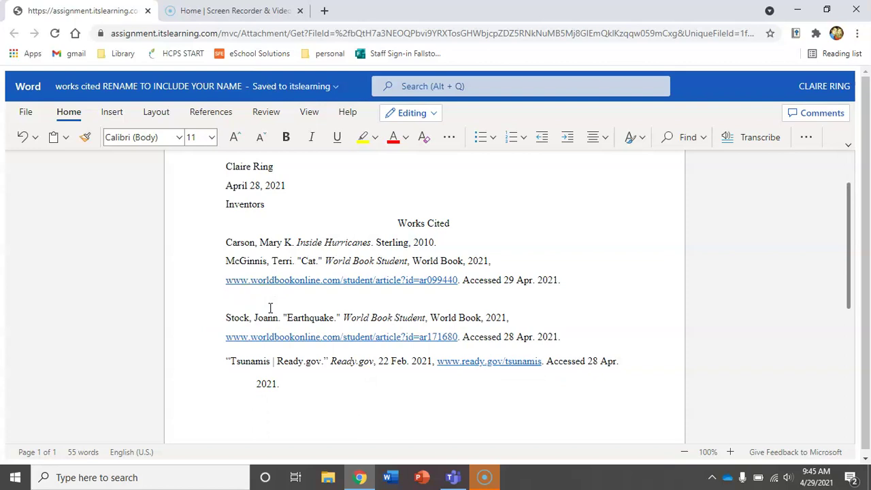
key("BackSpace")
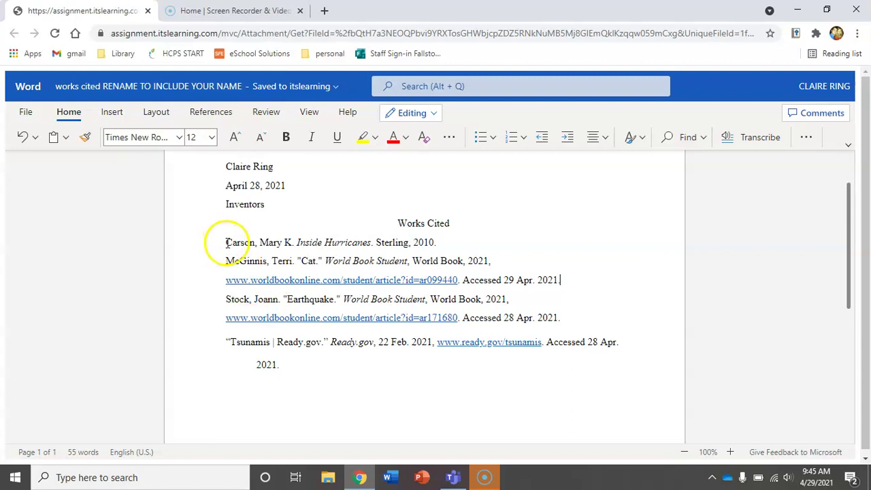
Step: Set the line spacing of the whole document, from the heading lines through the last citation, to 2
left_click_drag(226, 166, 315, 422)
scroll(309, 291, "up", 5)
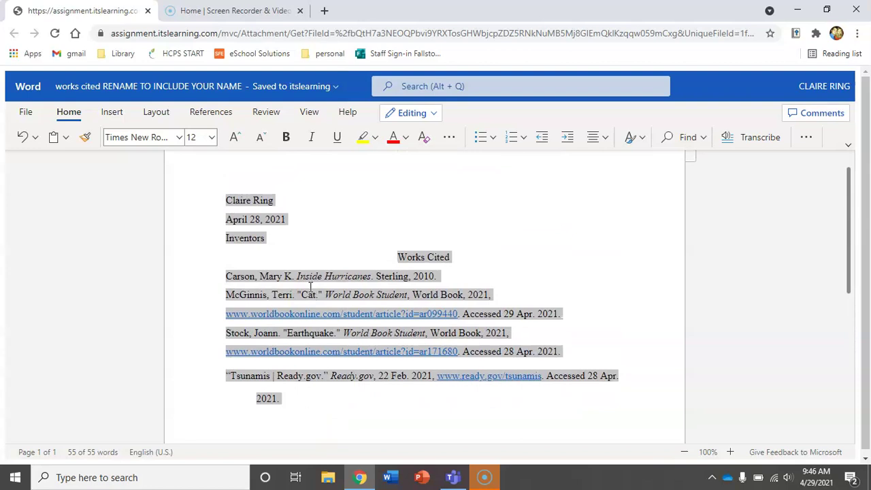
left_click(813, 138)
mouse_move(795, 187)
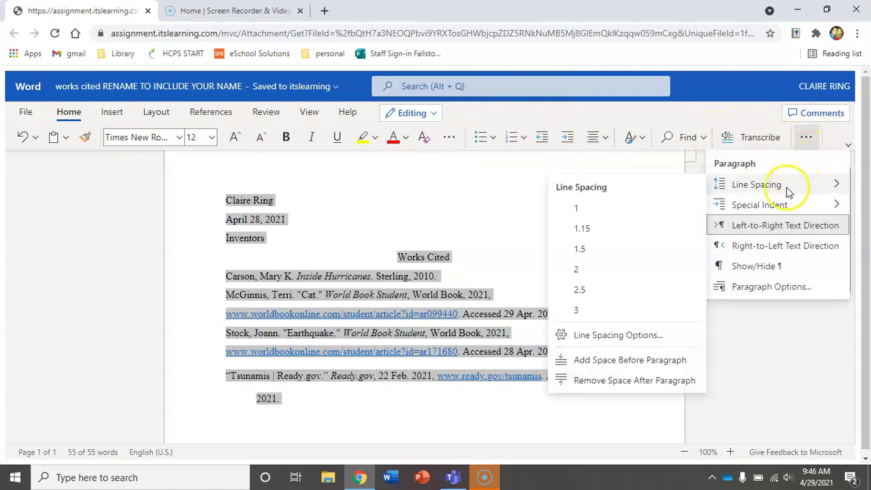
left_click(647, 270)
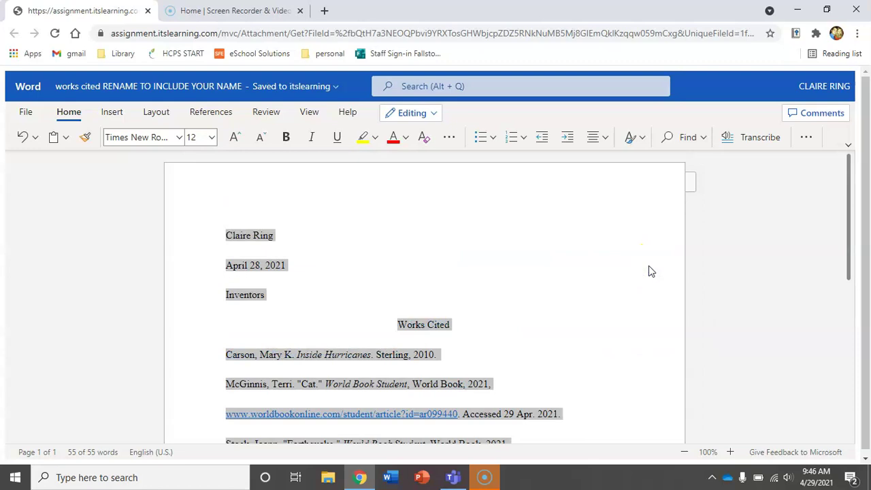
Step: Apply a Hanging special indent to all of the document's text
left_click(806, 136)
left_click(768, 203)
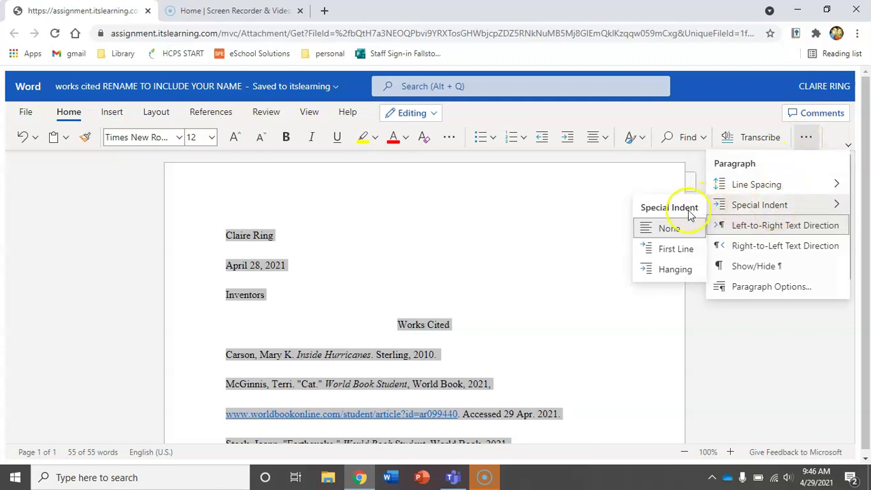
left_click(667, 270)
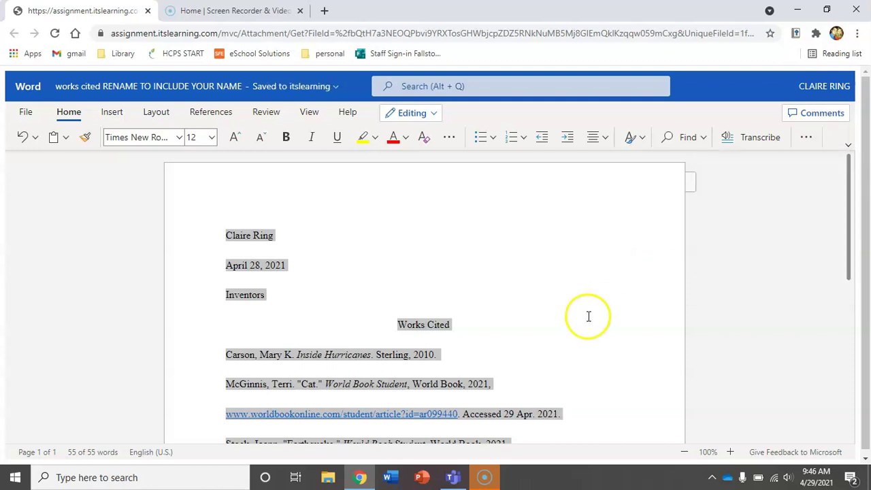
scroll(584, 320, "down", 3)
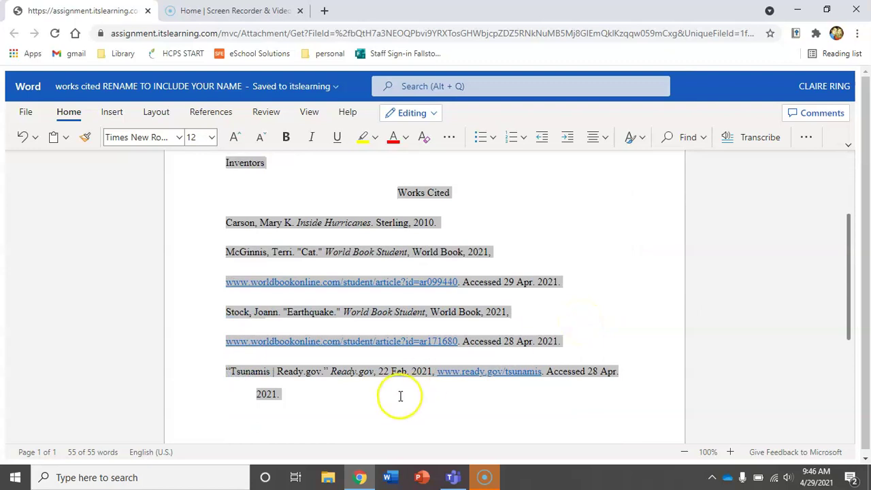
left_click(351, 400)
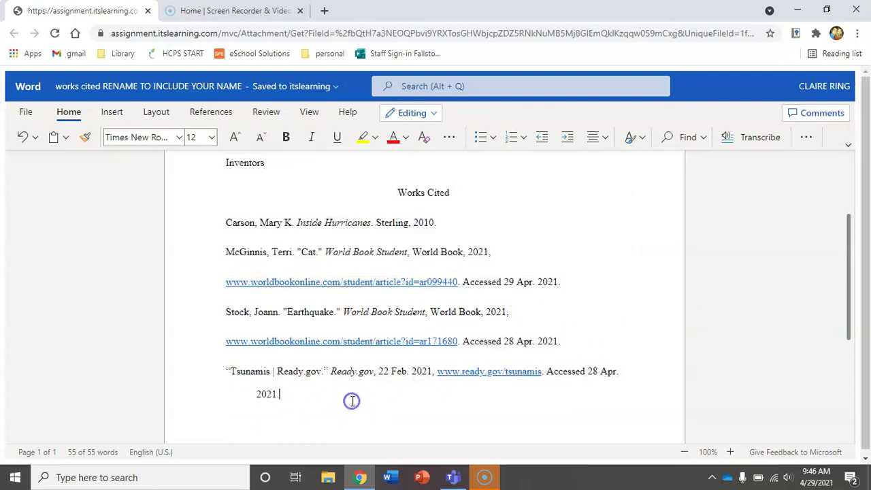
Step: Indent the web address lines of the "Cat" and "Earthquake" citations by one tab
left_click(226, 283)
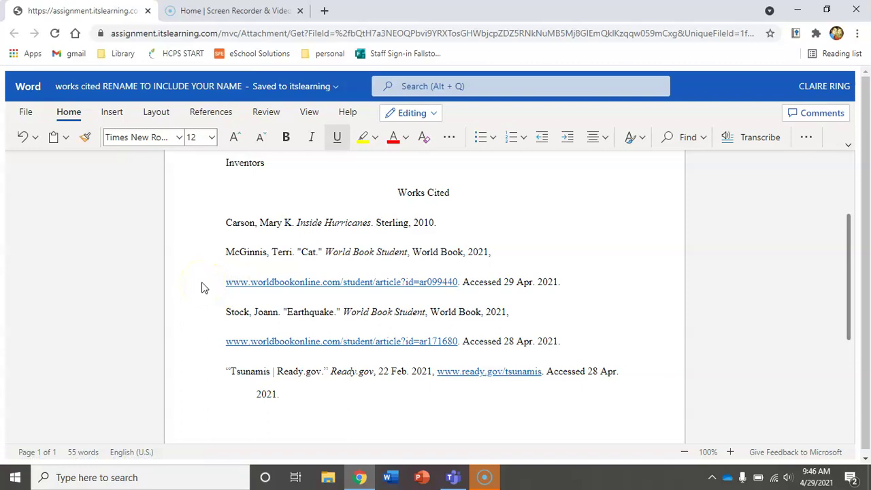
key("Tab")
left_click(226, 344)
key("Tab")
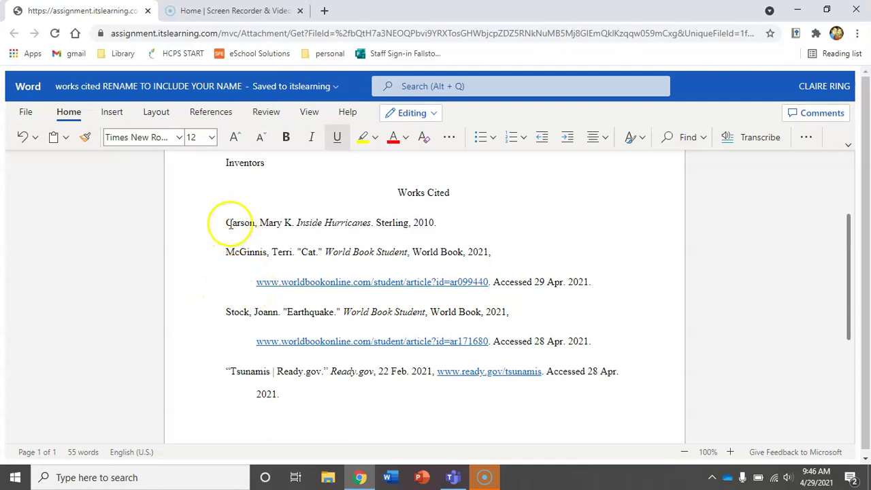
Step: Remove the space after paragraphs throughout the whole document, from the heading lines through the last citation
scroll(210, 219, "up", 1)
scroll(209, 219, "up", 1)
left_click_drag(227, 177, 476, 331)
scroll(477, 331, "up", 6)
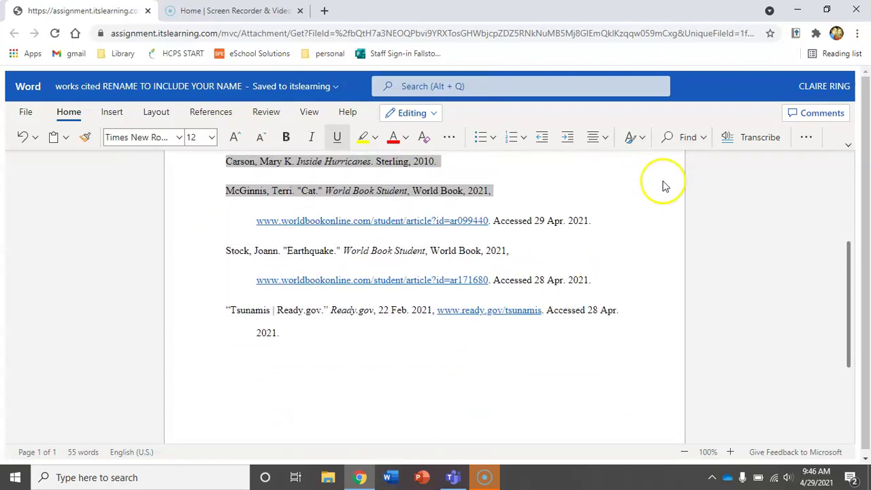
left_click_drag(605, 388, 597, 454)
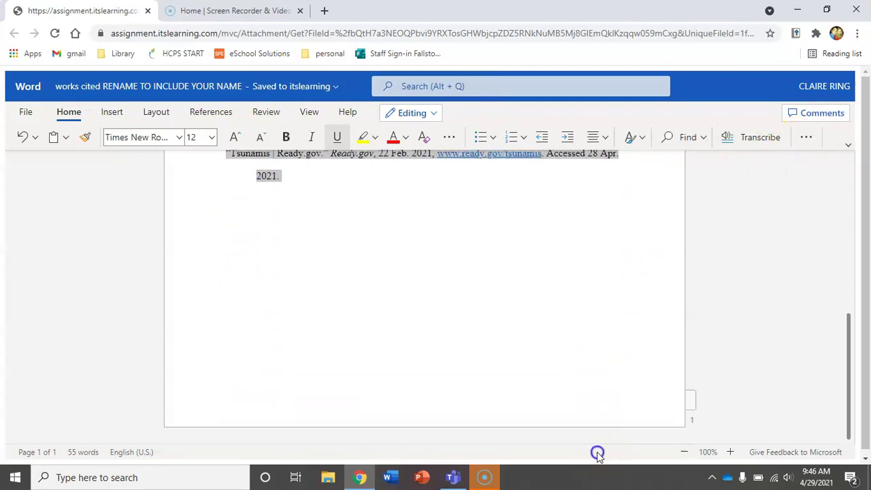
left_click(805, 138)
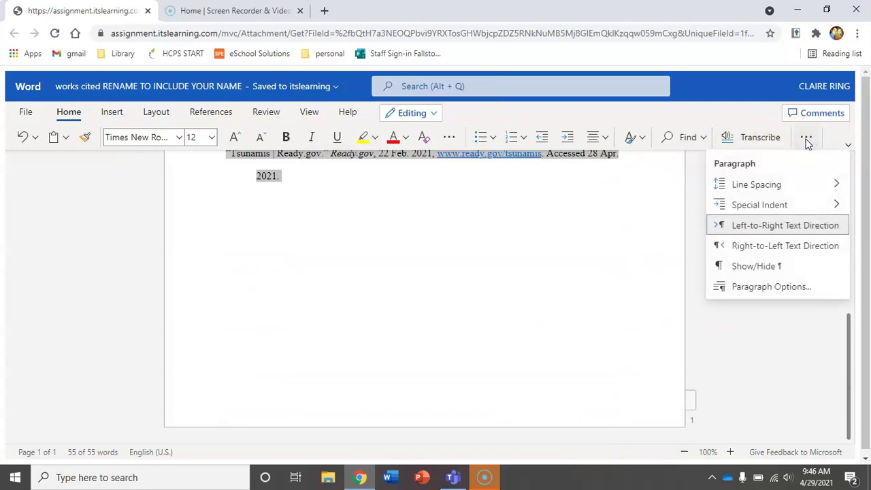
left_click(781, 190)
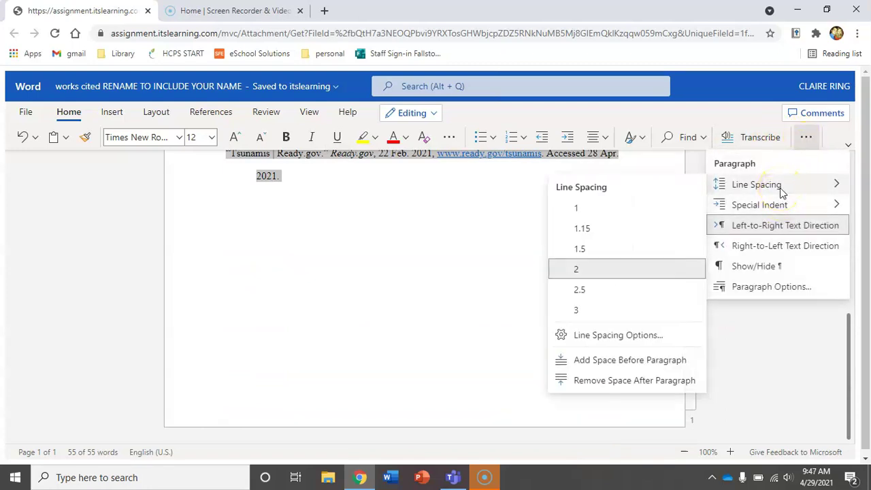
left_click(621, 380)
scroll(572, 335, "up", 5)
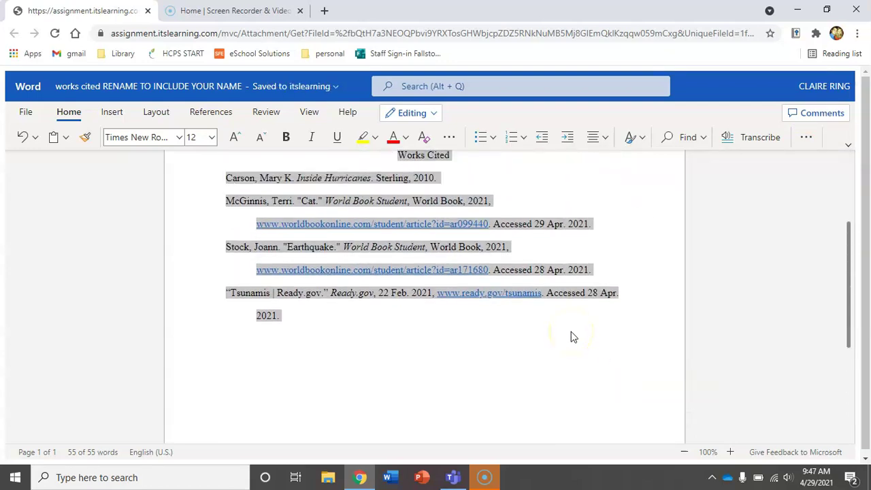
left_click(574, 243)
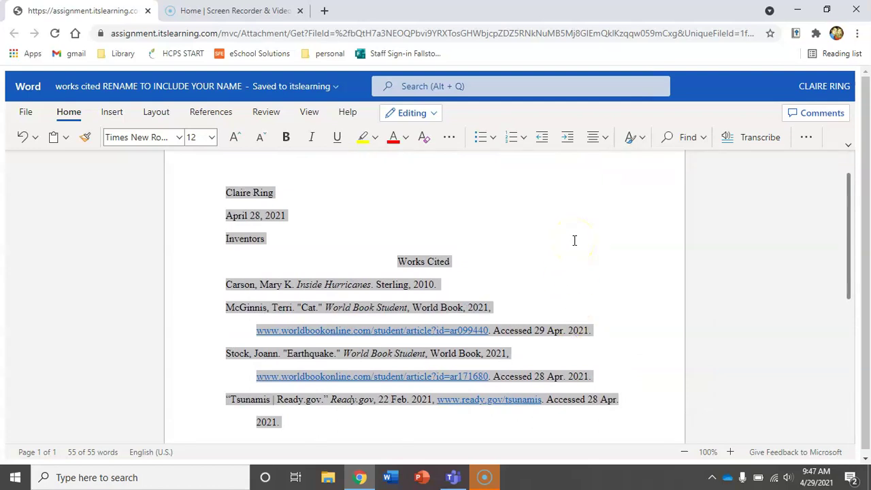
left_click(573, 240)
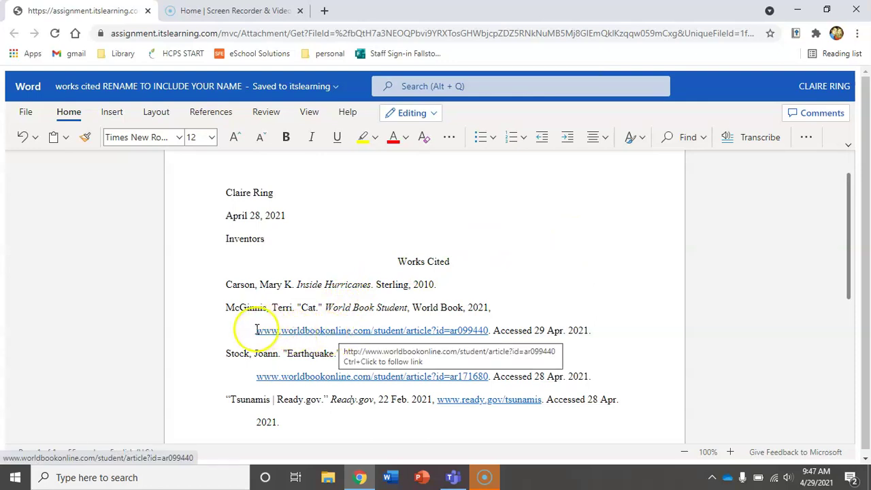
Step: Remove the underline from the web addresses across all four citations, from "Inside Hurricanes" through "Tsunamis"
left_click_drag(254, 331, 479, 333)
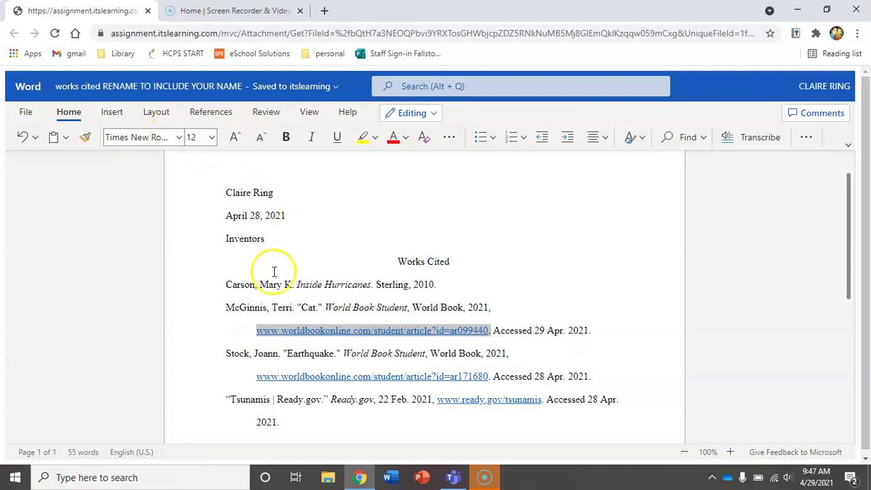
left_click(303, 308)
left_click(234, 292)
left_click_drag(227, 285, 311, 426)
left_click(336, 138)
left_click(336, 138)
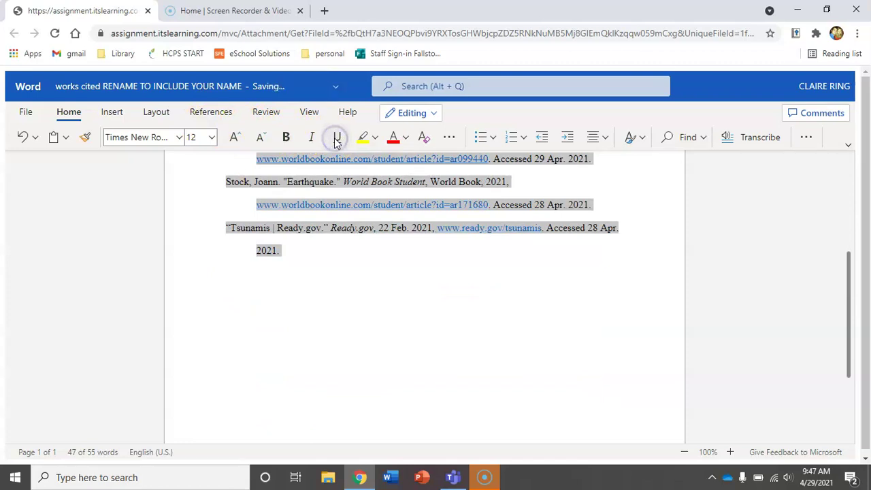
Step: Set the font color of all the citations, including their web addresses, to black
left_click(405, 139)
left_click(404, 184)
left_click(407, 277)
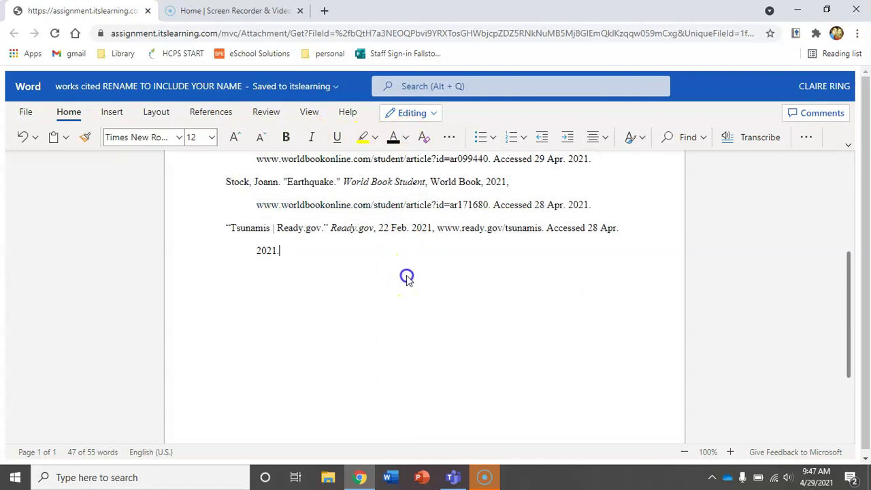
scroll(406, 278, "down", 1)
scroll(406, 275, "up", 4)
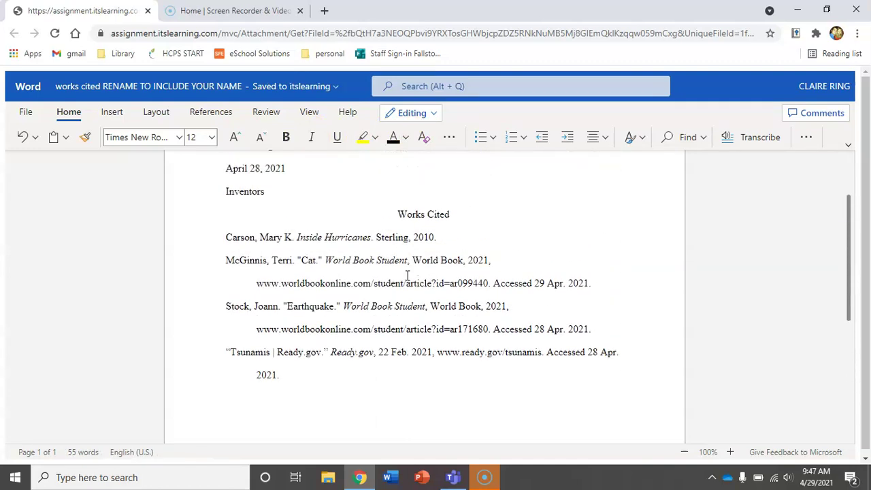